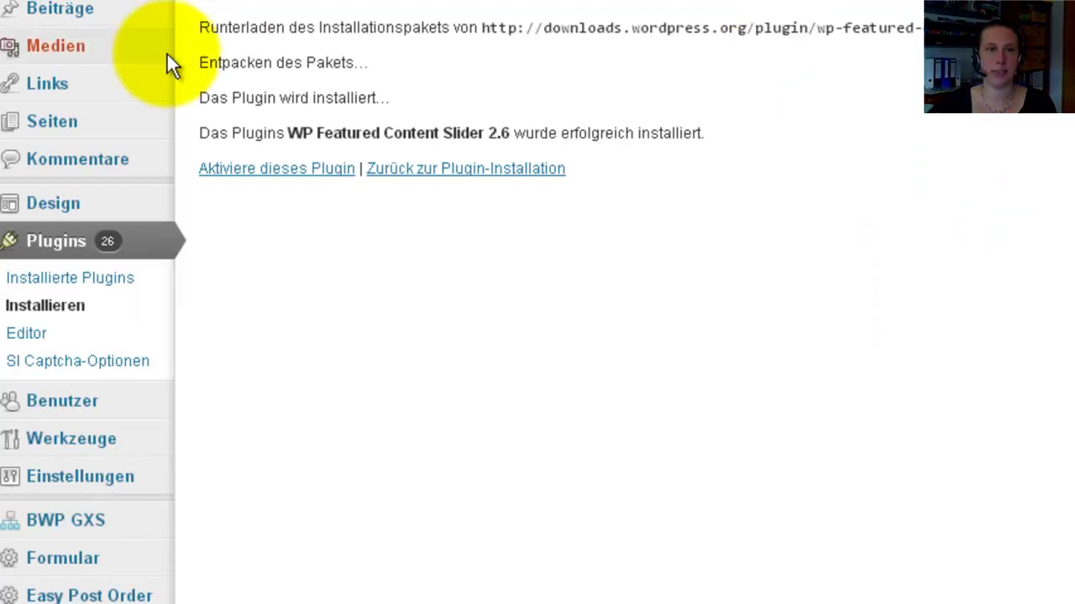
Step: Activate the newly installed WP Featured Content Slider plugin and open its configuration page
left_click(275, 168)
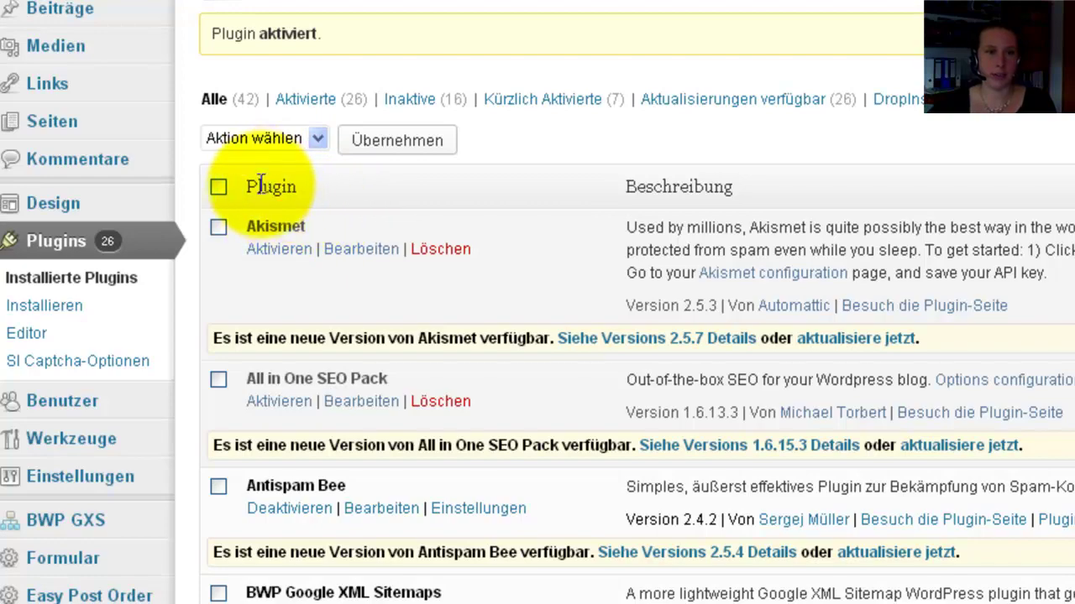
mouse_move(29, 474)
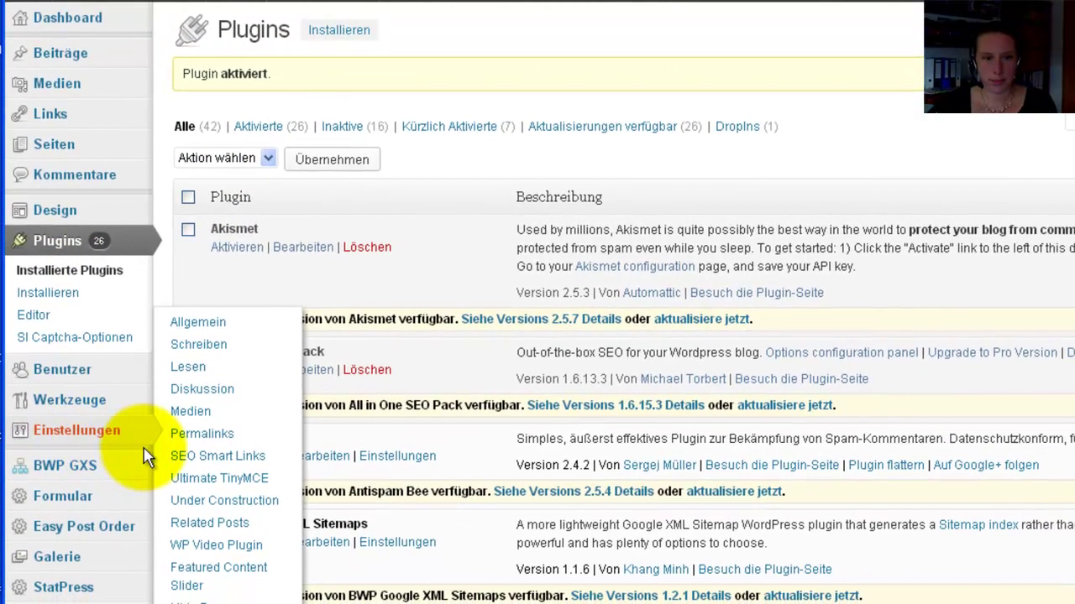
mouse_move(121, 505)
mouse_move(105, 433)
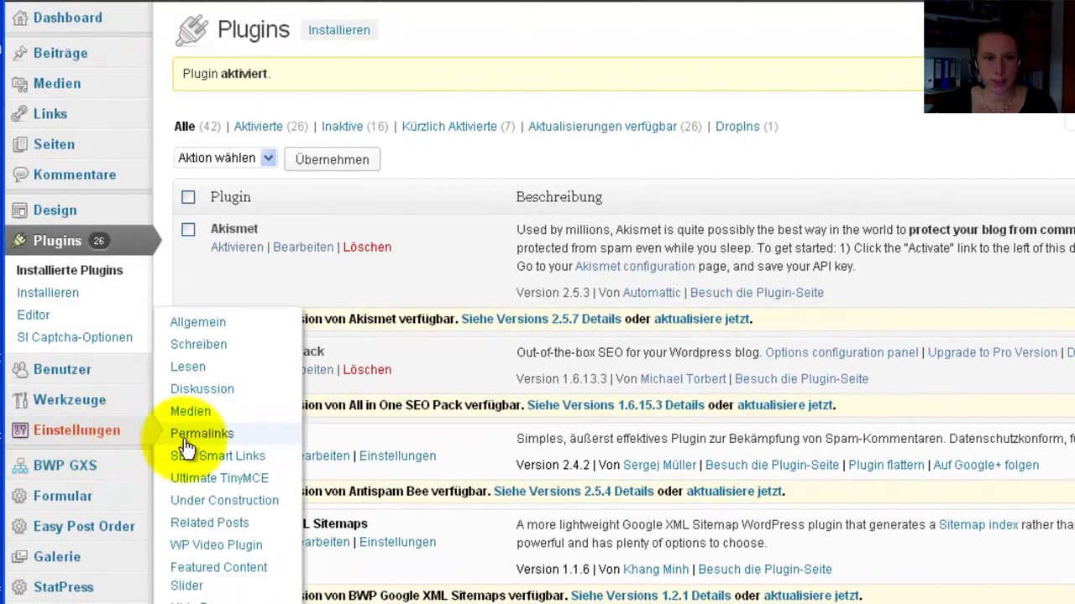
left_click(215, 577)
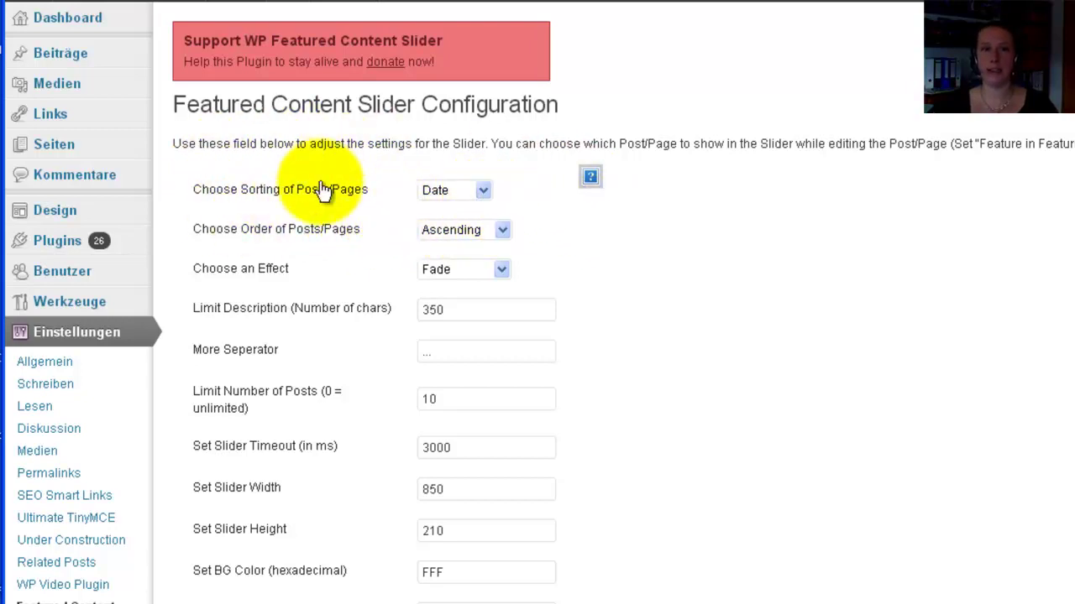
Step: Configure the slider to sort posts by Date in Ascending order with the Fade effect
left_click(484, 193)
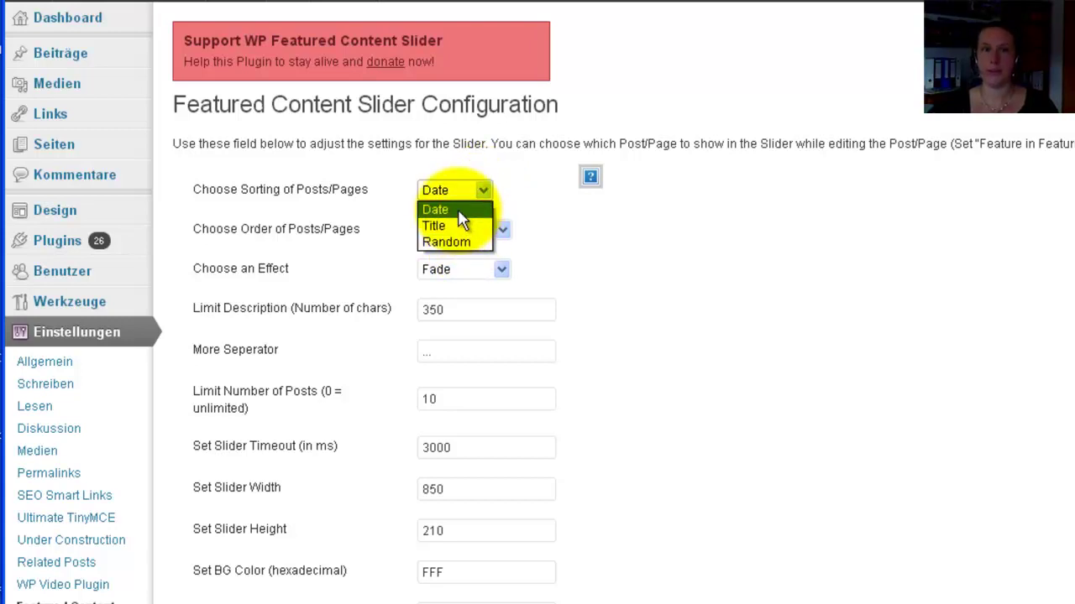
left_click(459, 212)
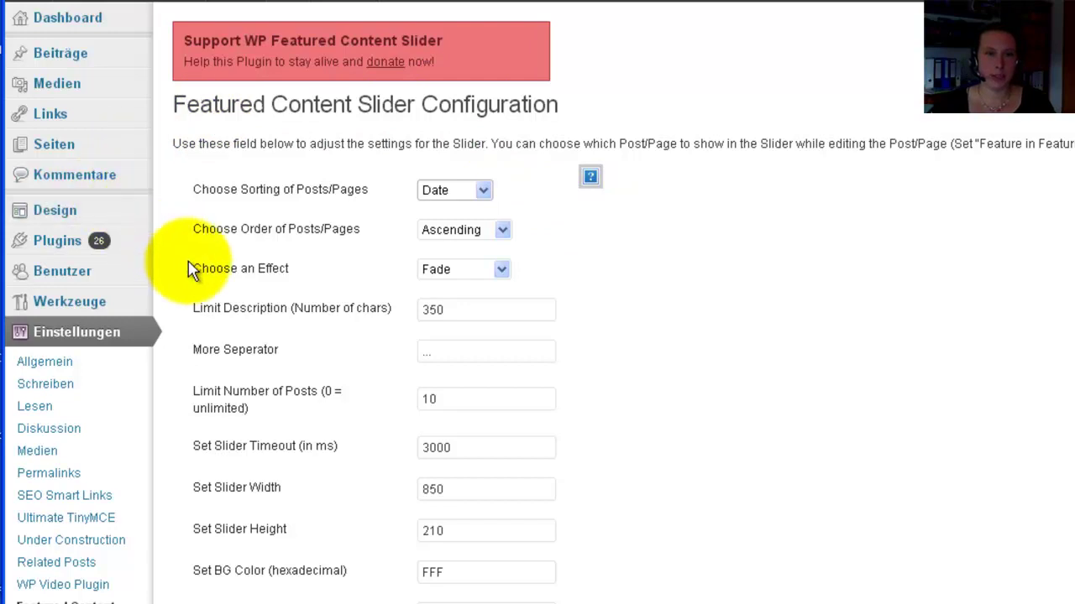
left_click(500, 230)
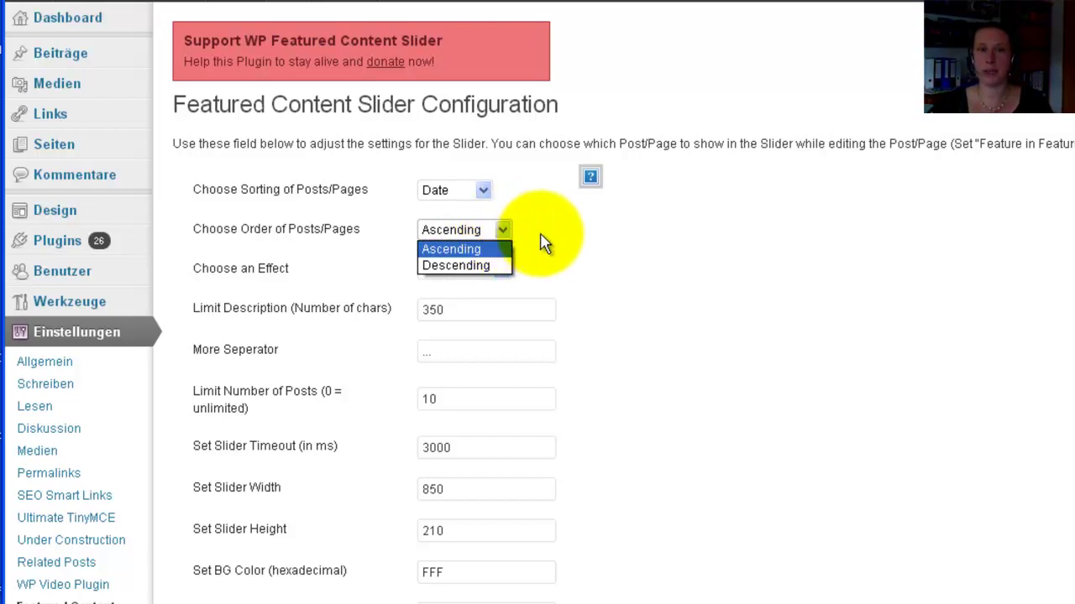
left_click(600, 242)
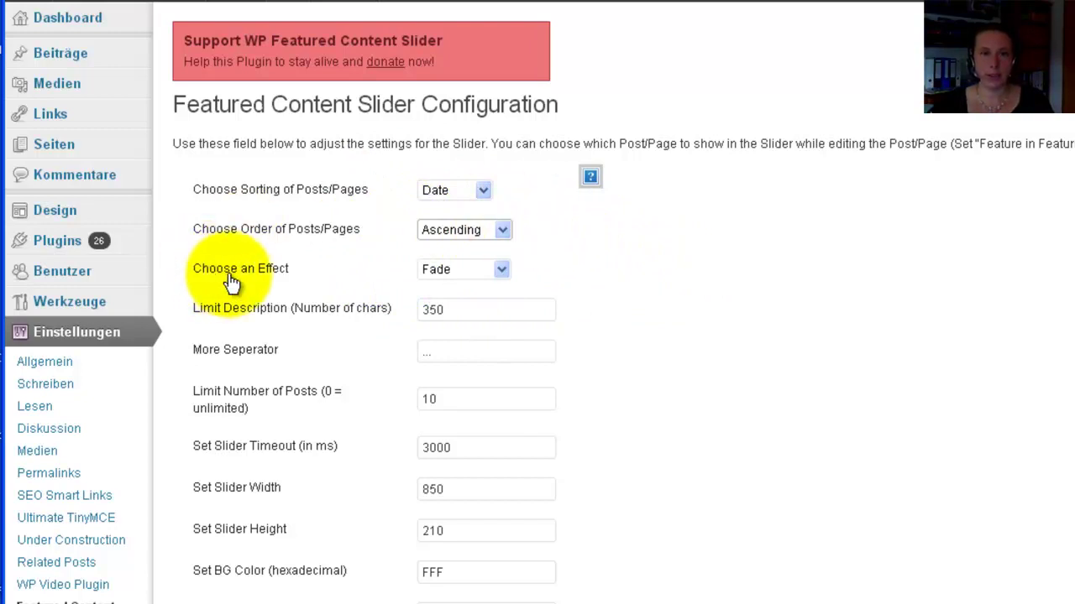
left_click(503, 272)
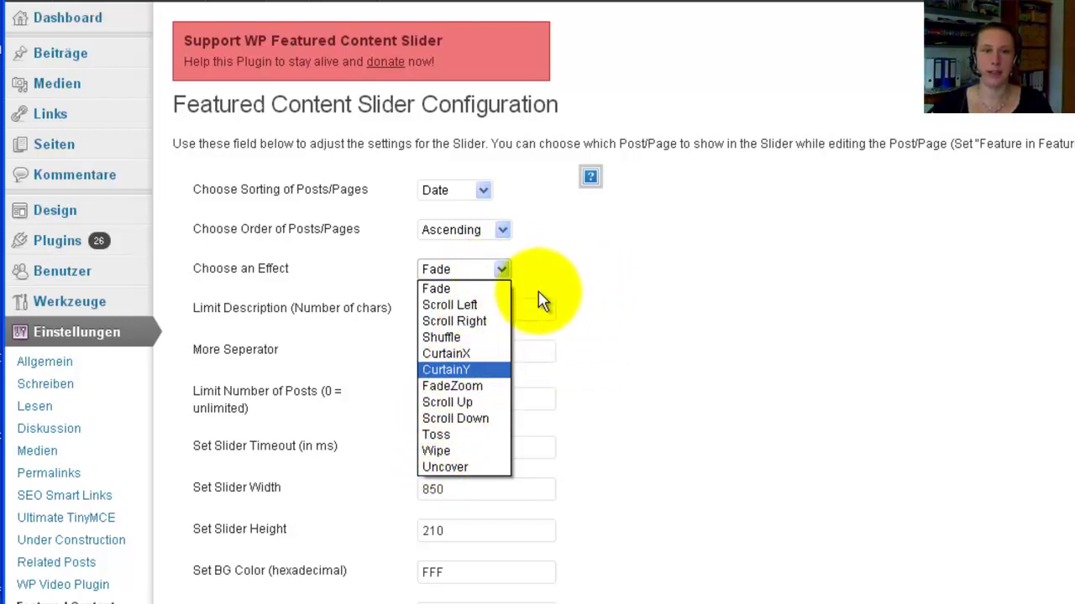
left_click(466, 287)
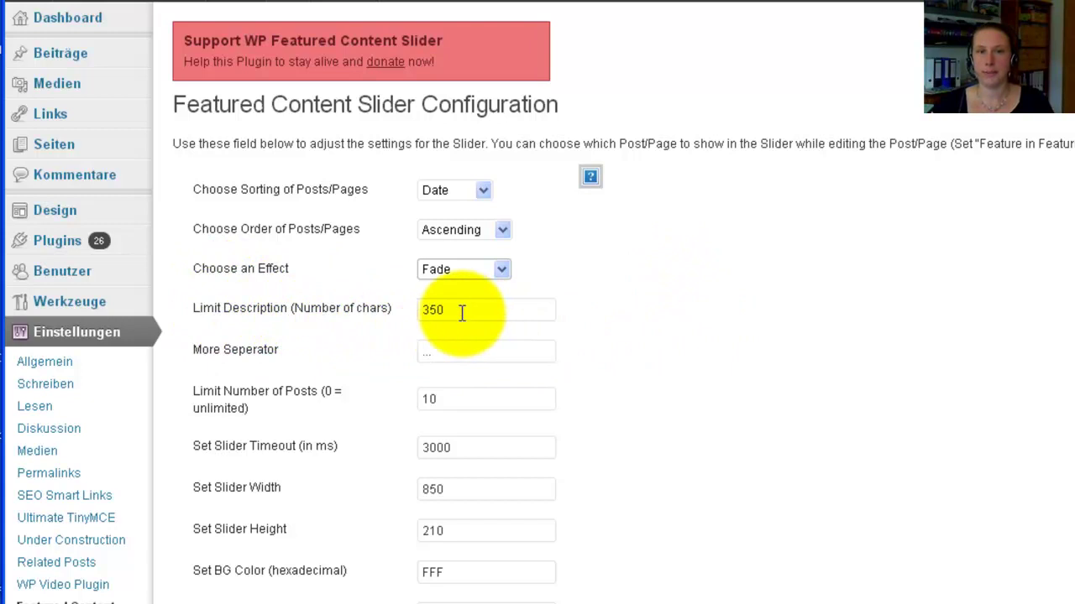
Step: Limit the slider description to 150 characters and the number of posts to 5, with "... mehr" as the more separator
left_click_drag(459, 312, 417, 310)
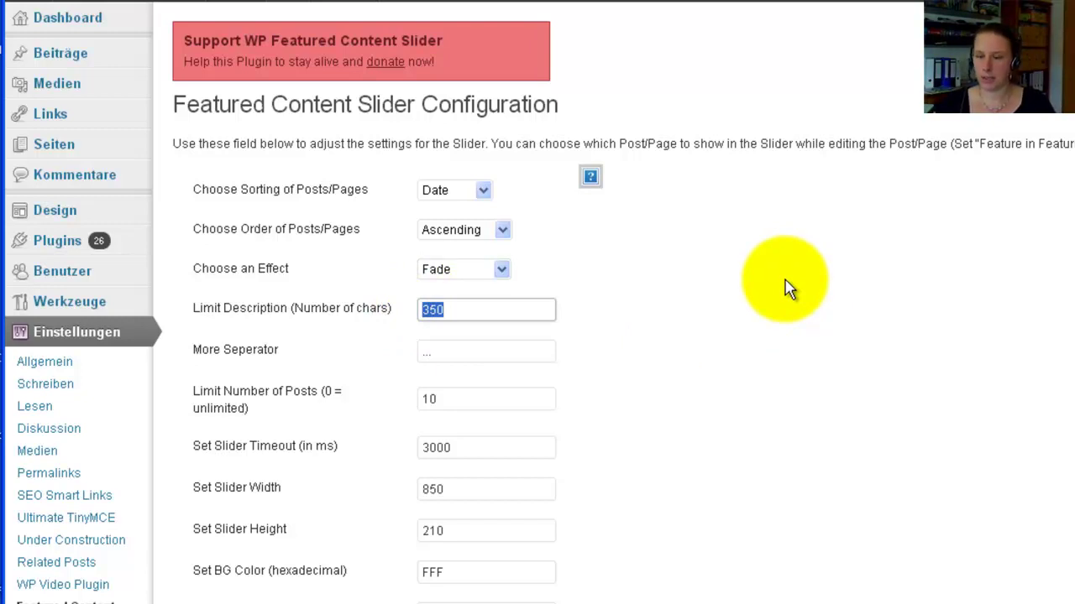
type("150")
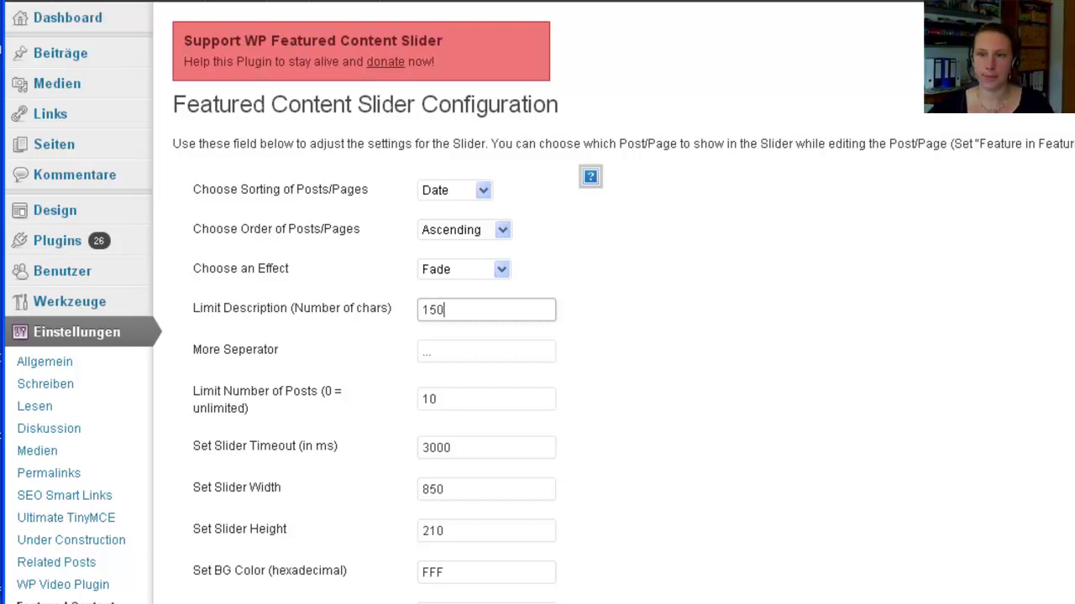
left_click(444, 352)
type("mehr")
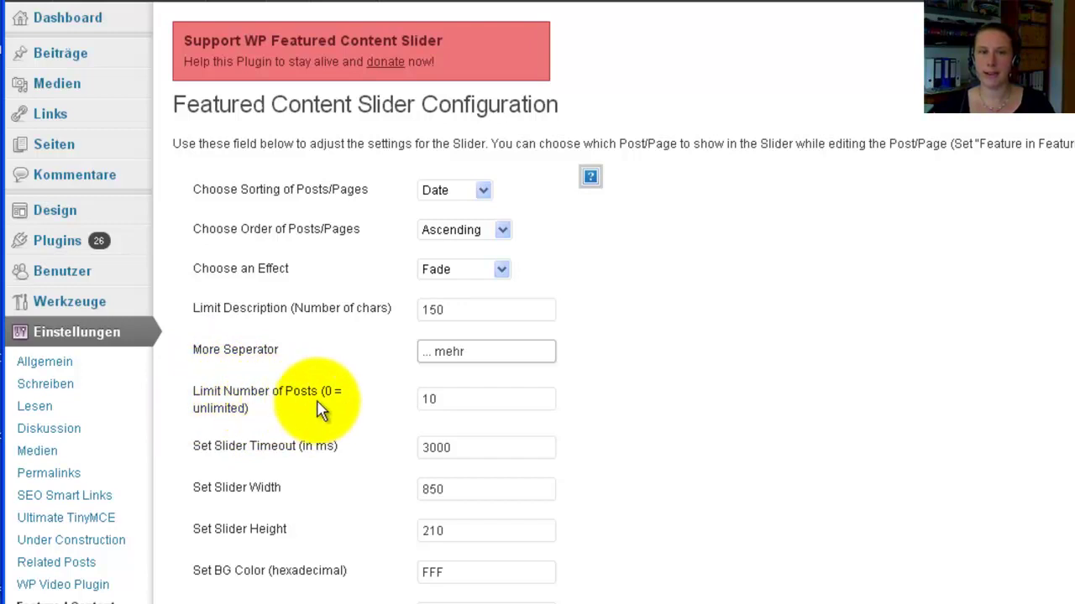
double_click(436, 398)
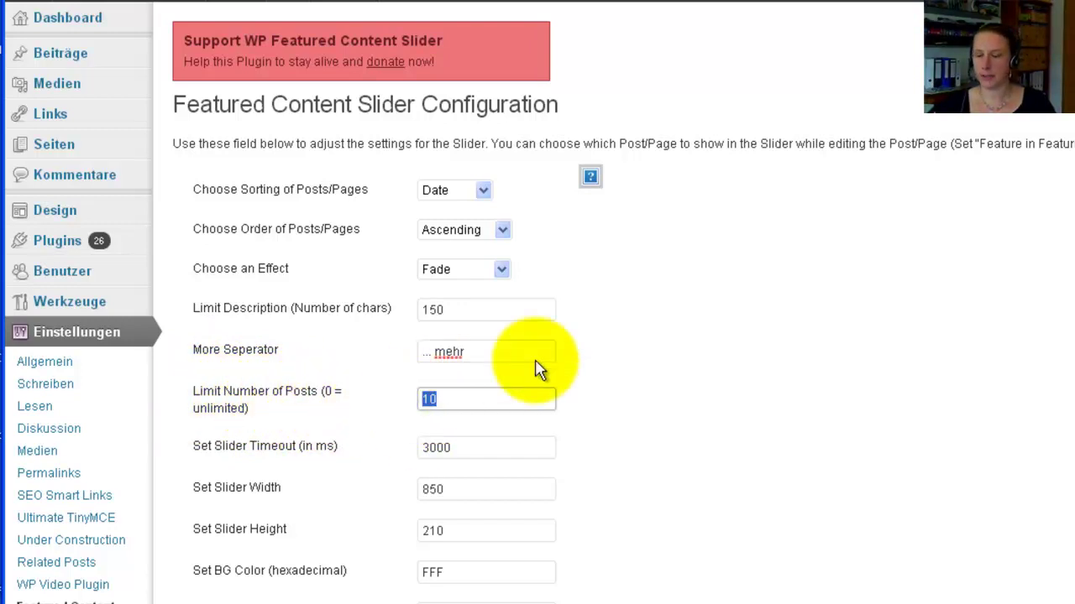
type("5")
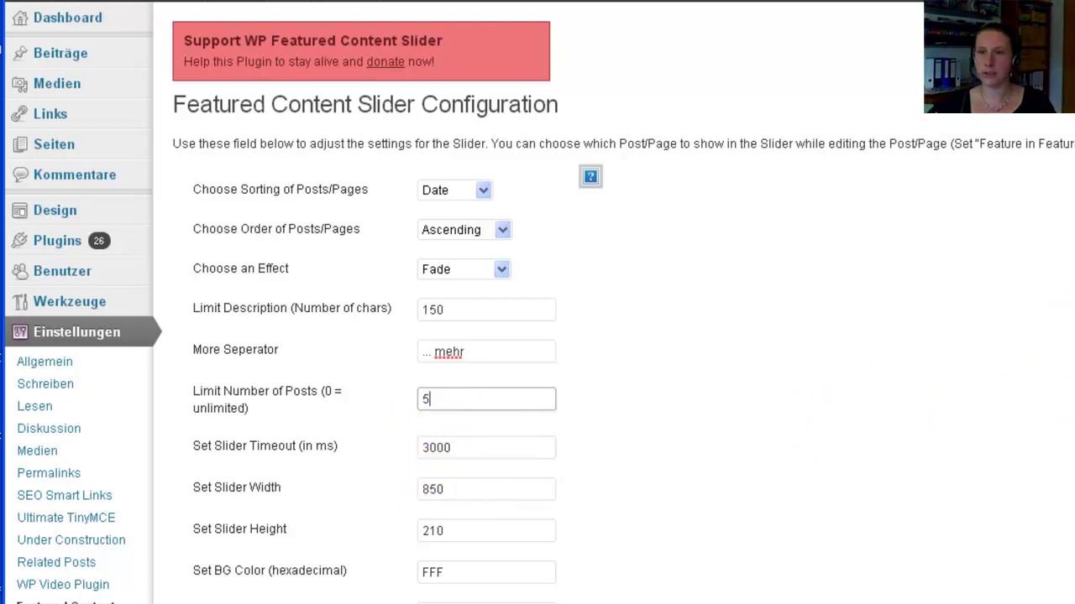
Step: Set the slider width to 700
scroll(538, 336, "down", 2)
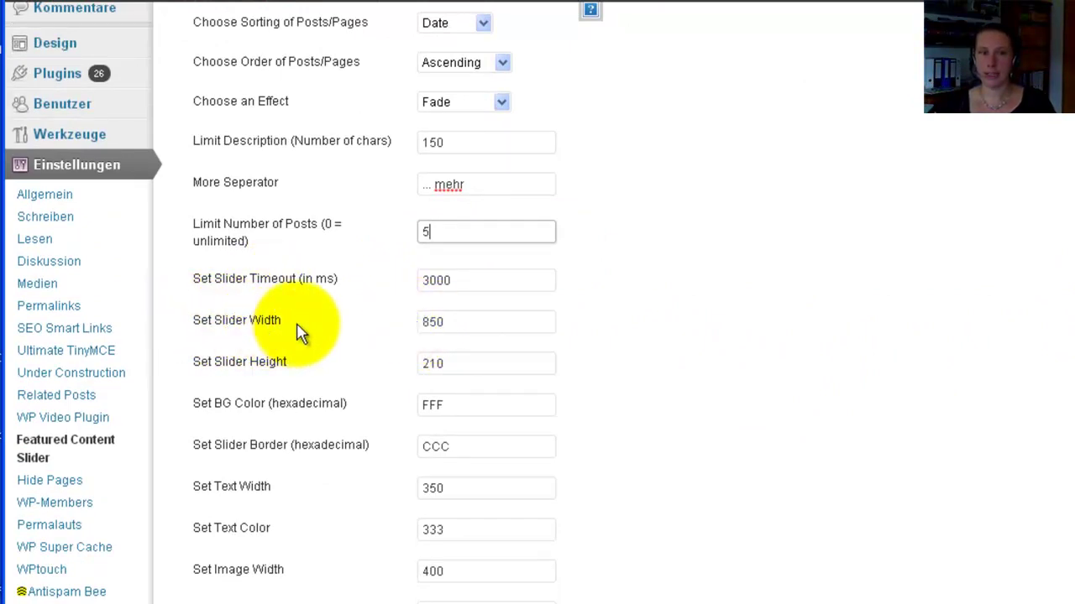
double_click(443, 323)
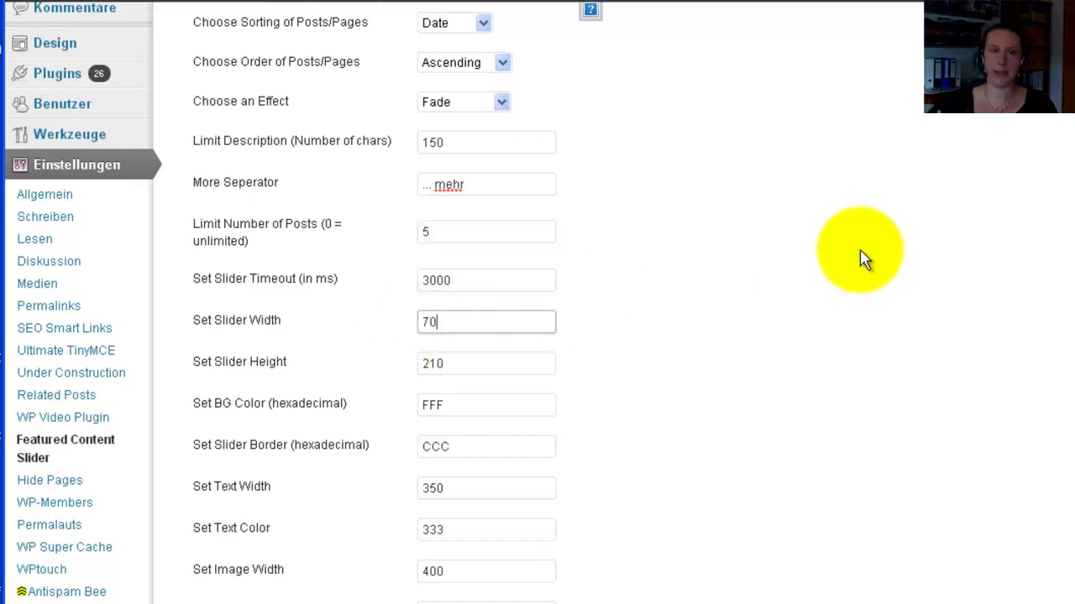
left_click(568, 377)
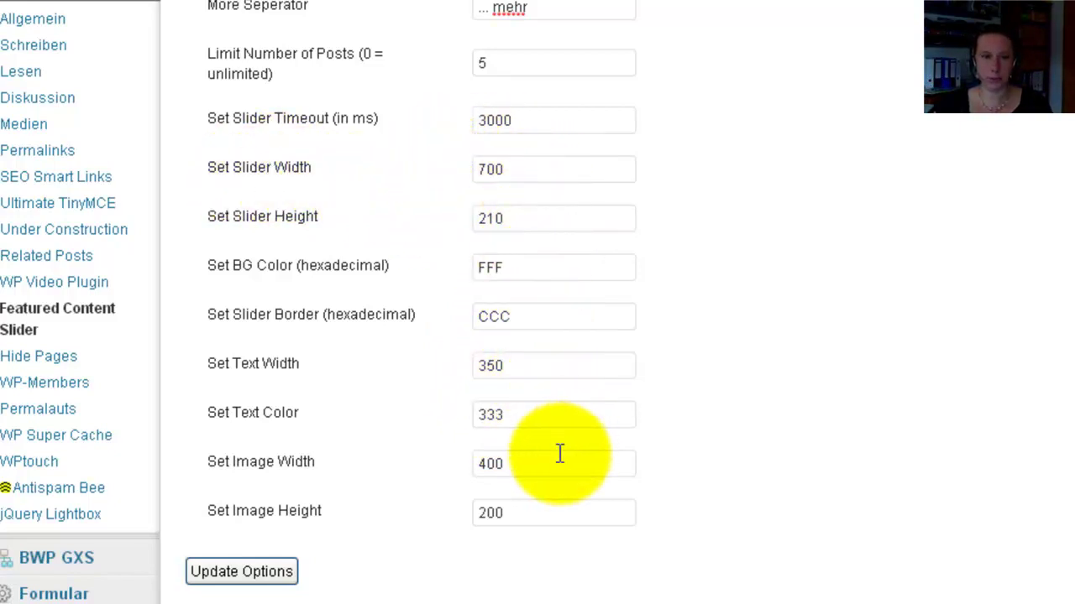
Step: Set the slider's text width to 300 and image width to 350, and save the slider options
left_click(507, 368)
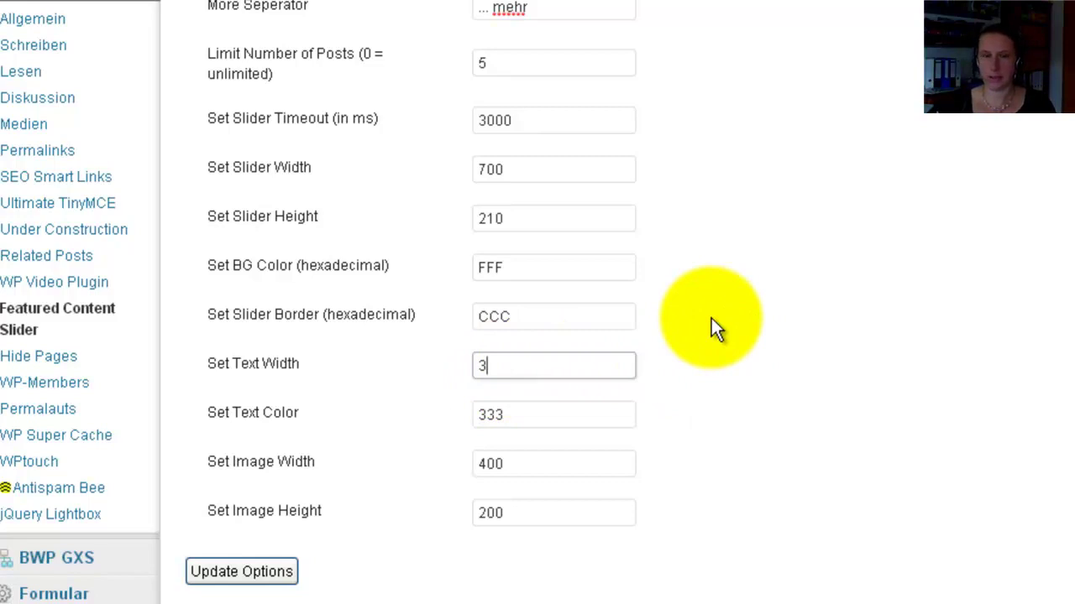
type("30")
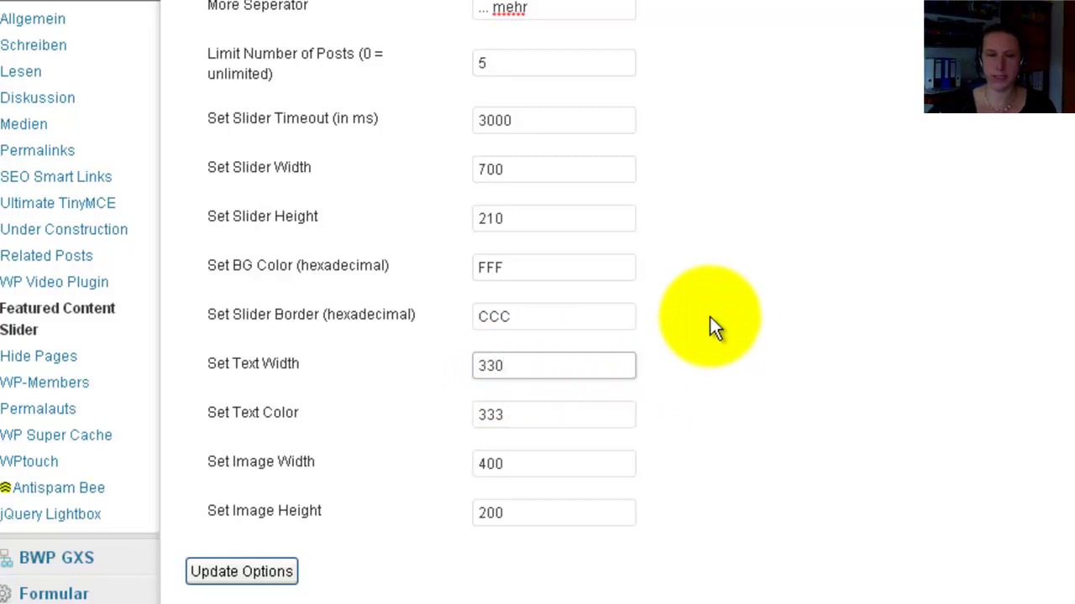
type("0")
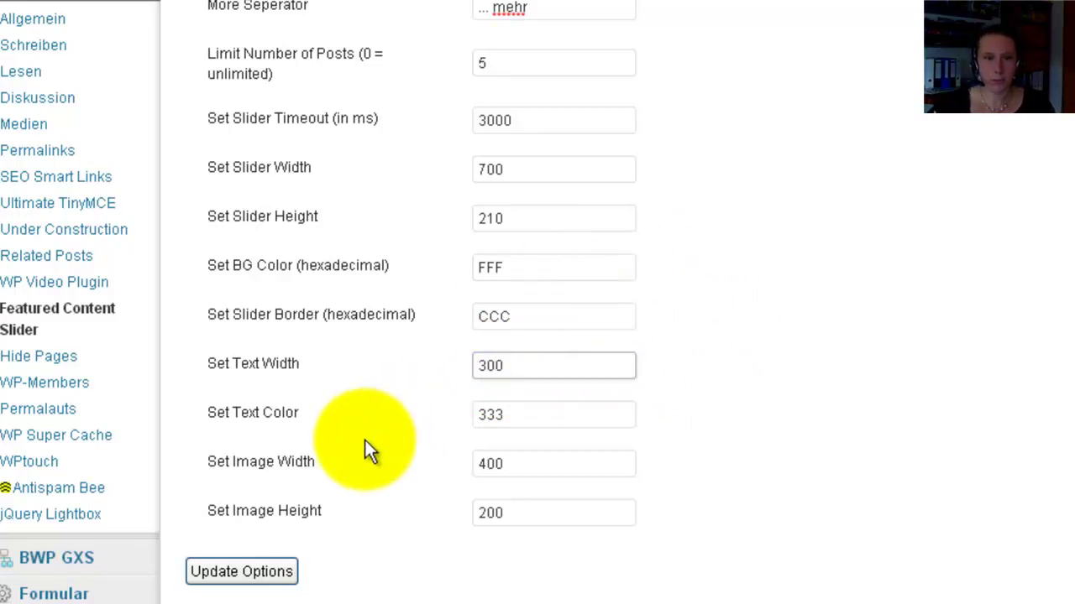
left_click(506, 464)
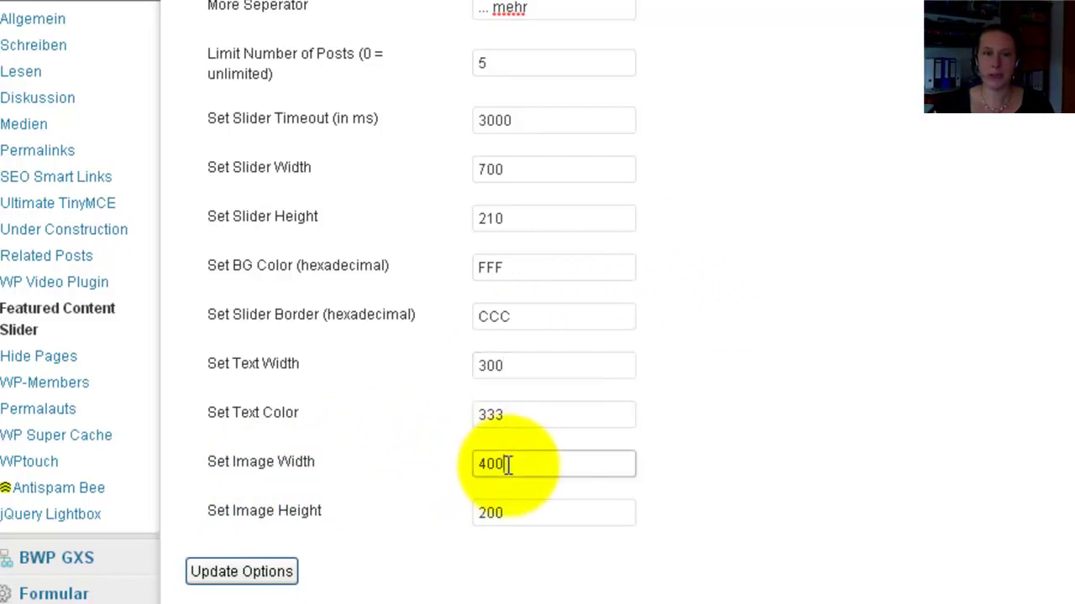
left_click_drag(504, 464, 472, 462)
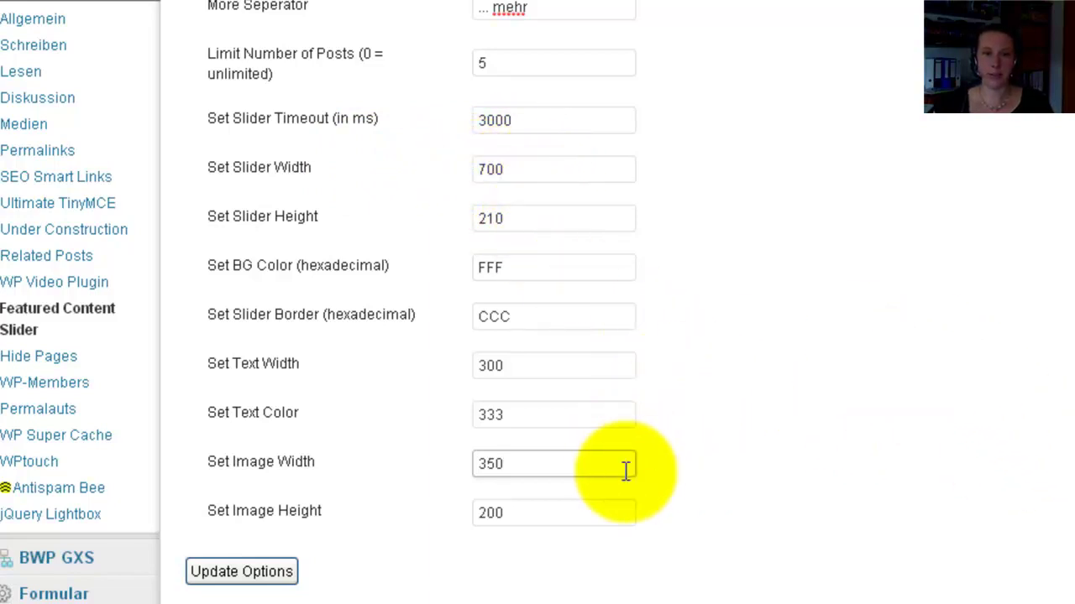
left_click(262, 579)
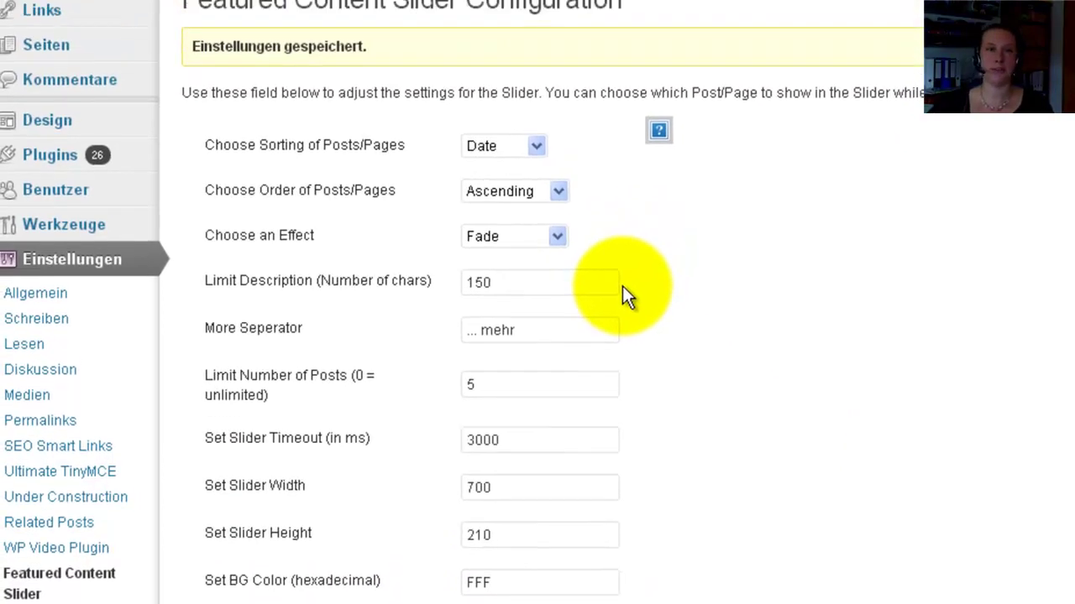
Step: Open the post "WordPress Blog erstellen – Captcha Anti Spam Plugin" for editing and enable featuring it in the Featured Content Slider
left_click(71, 90)
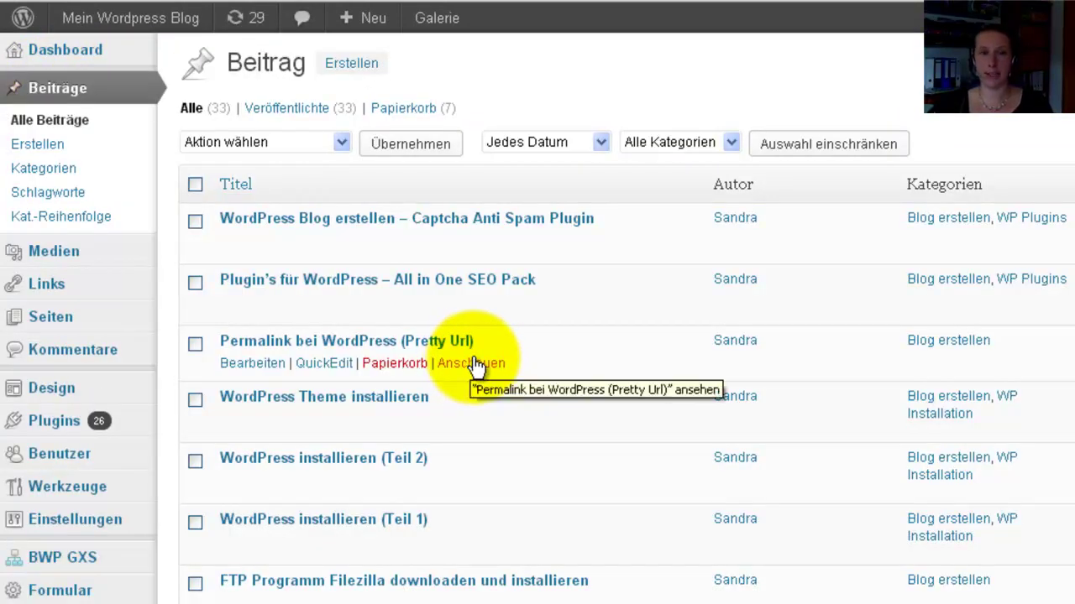
left_click(278, 219)
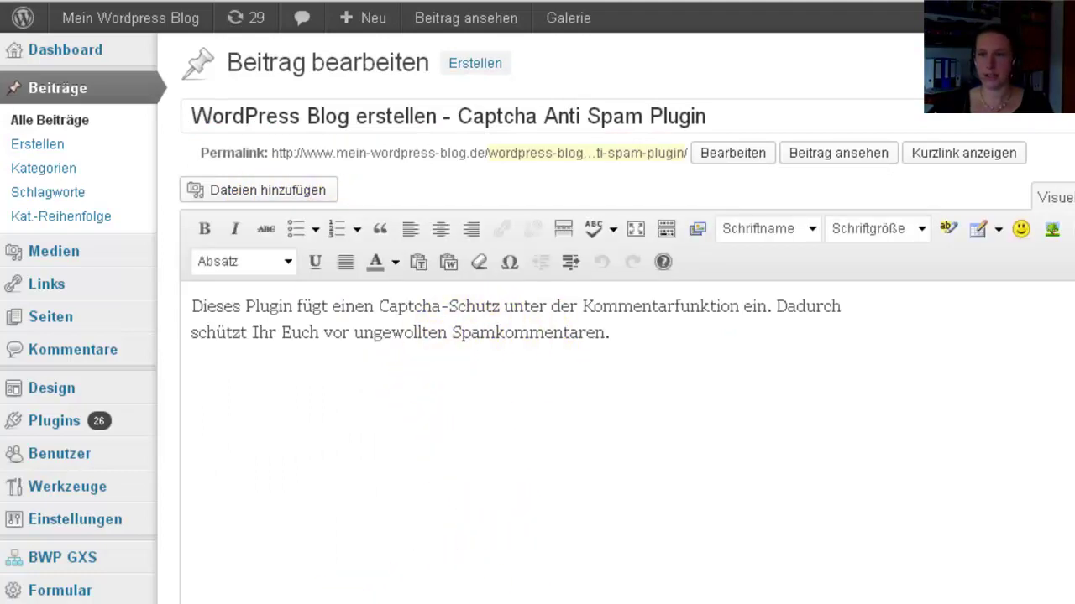
scroll(537, 336, "down", 3)
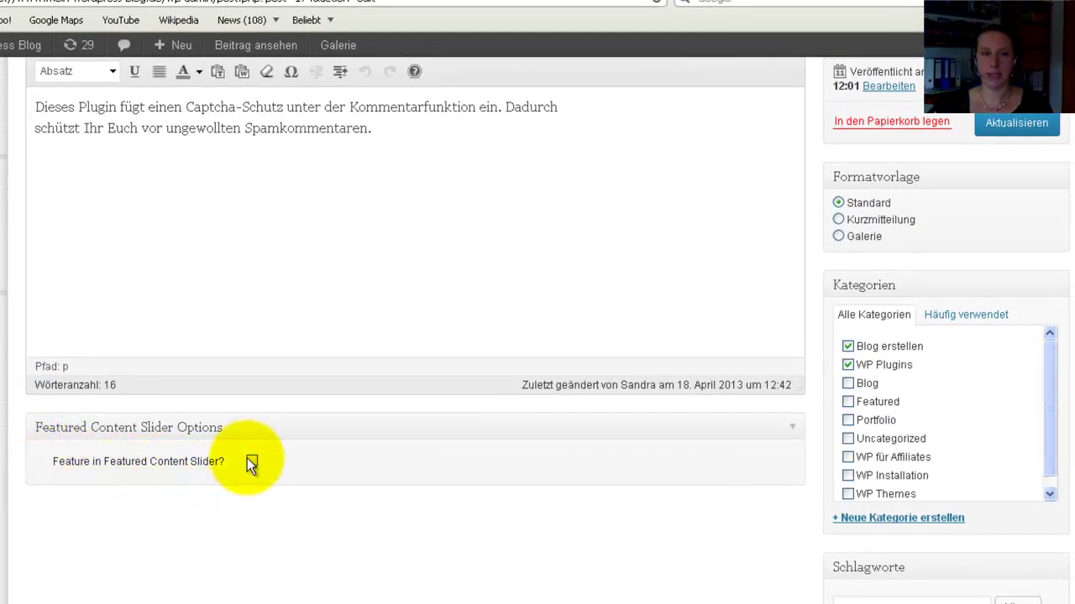
left_click(319, 485)
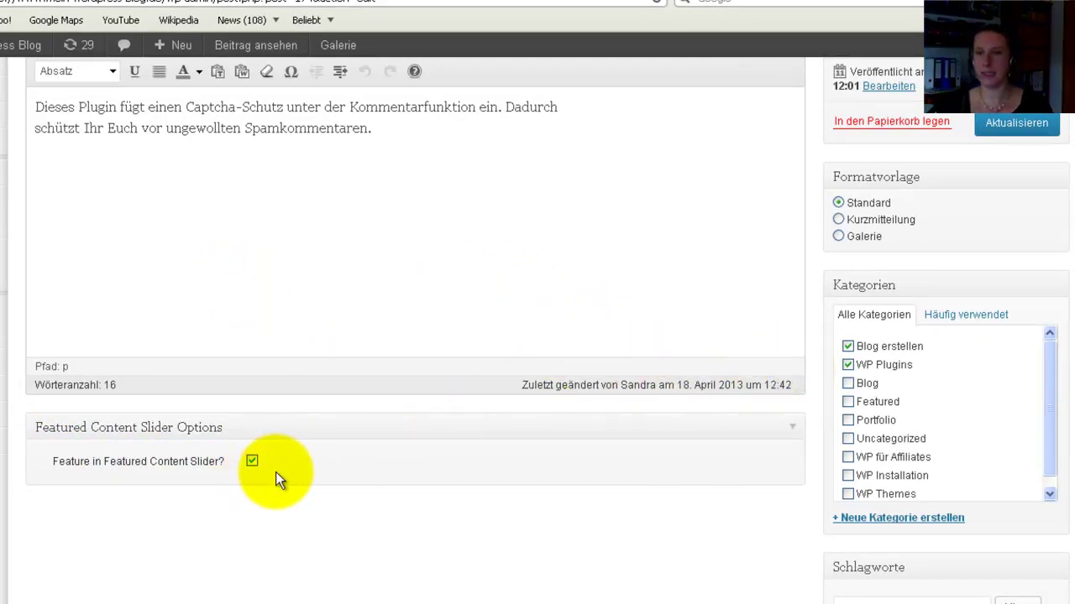
Step: Check the Captcha Anti Spam post's featured image and update the post
scroll(1068, 303, "down", 4)
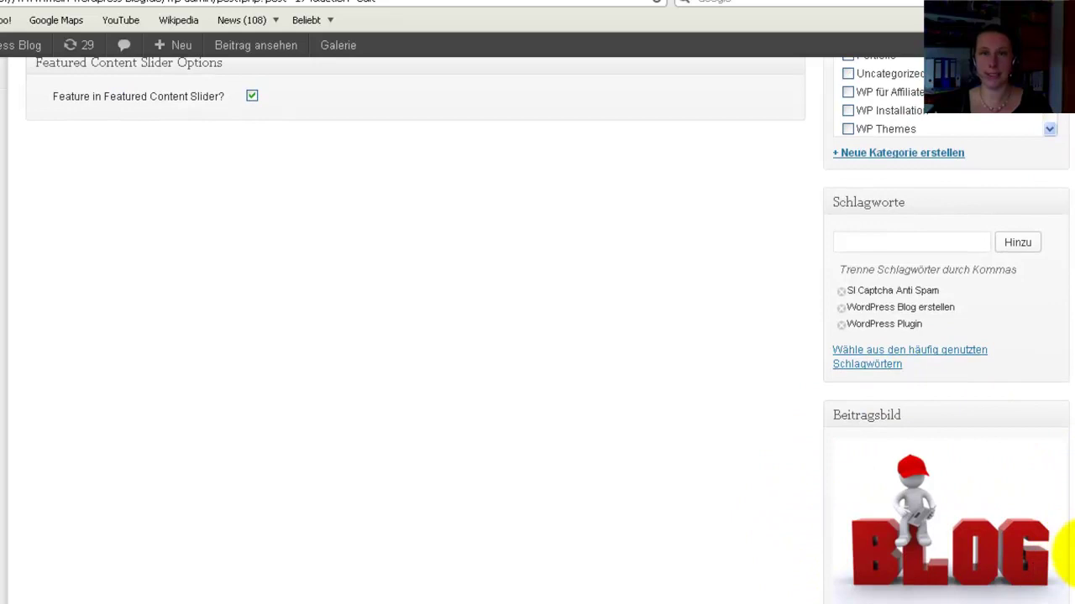
scroll(1068, 555, "up", 5)
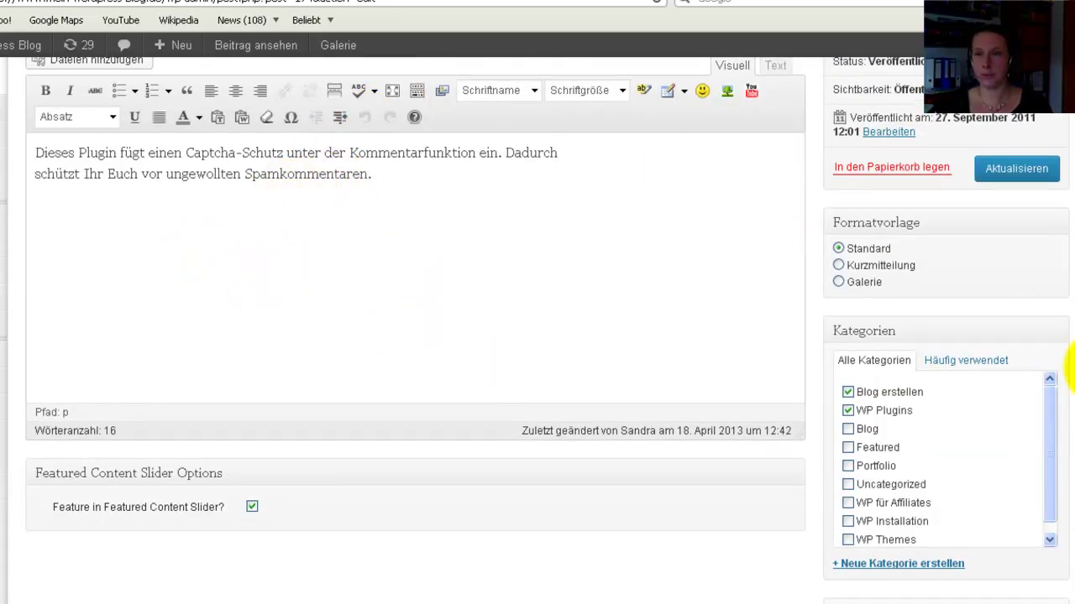
scroll(1066, 504, "down", 5)
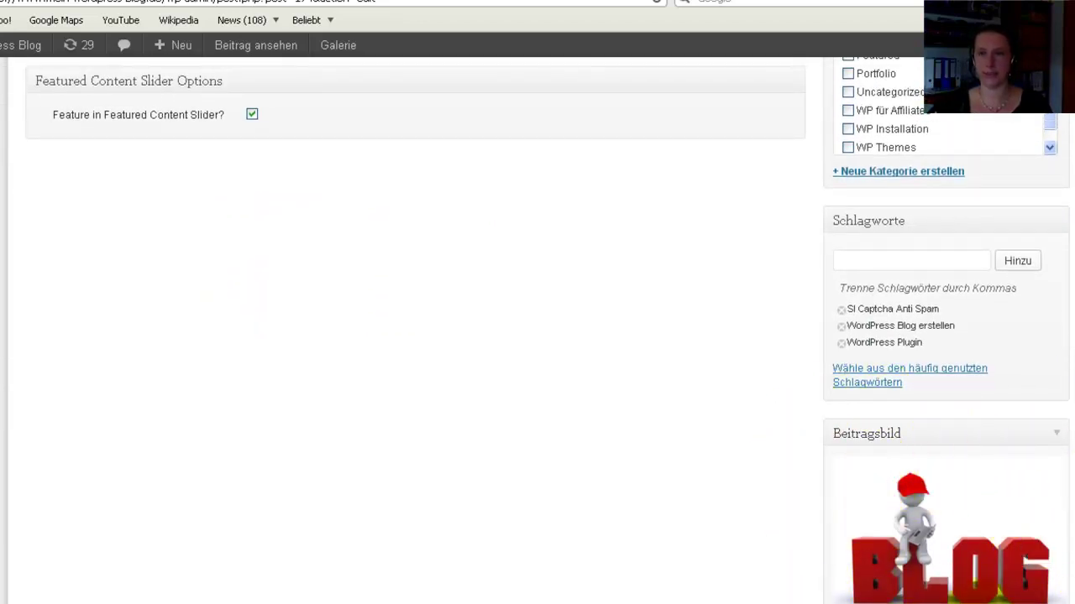
scroll(1060, 571, "up", 5)
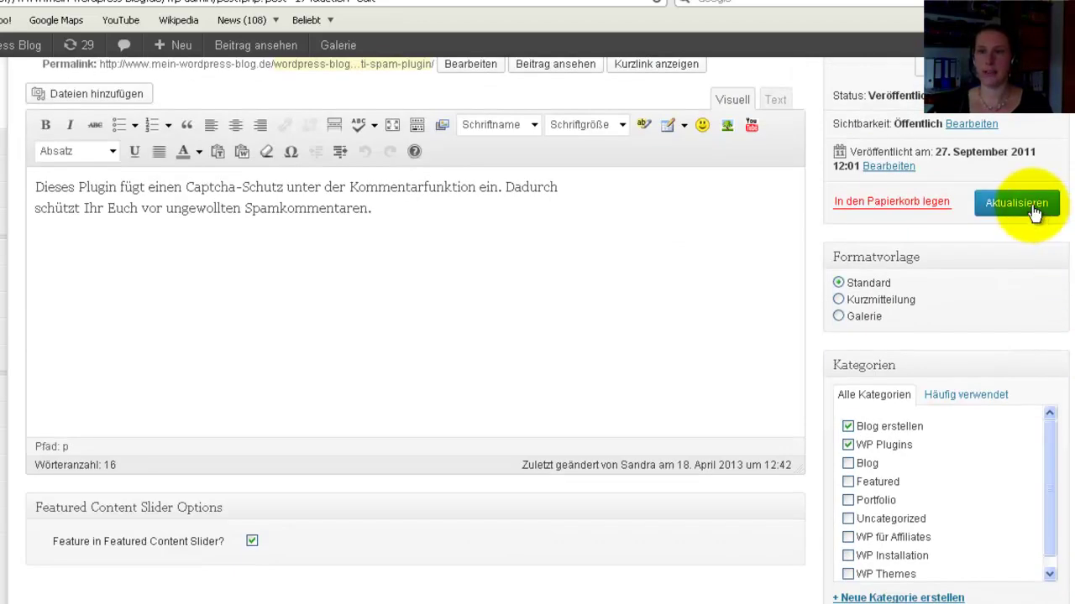
left_click(1039, 213)
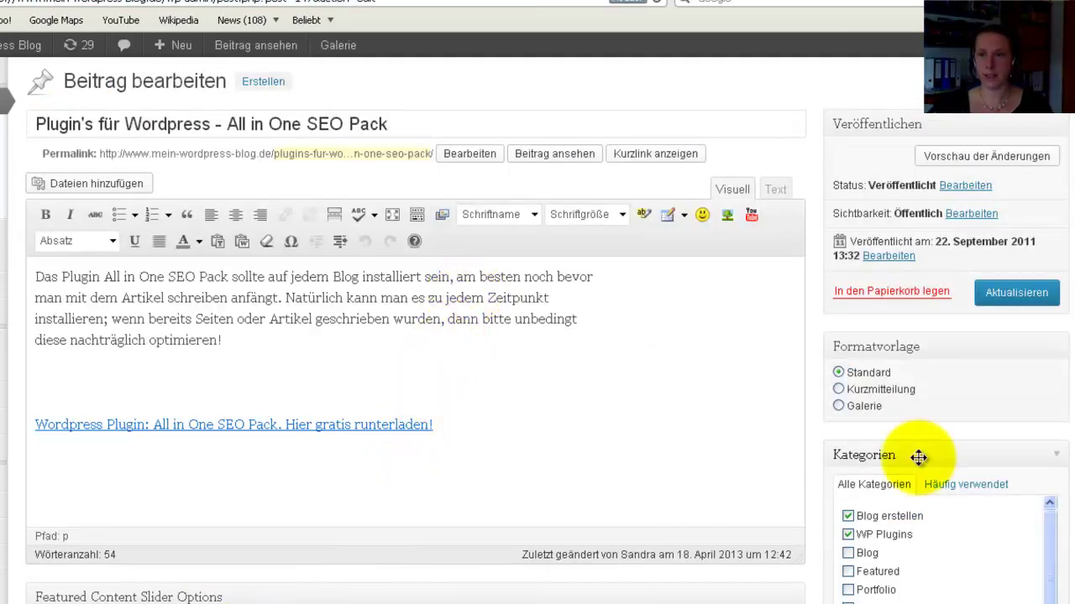
Step: Review the settings of the post "Plugin's für Wordpress - All in One SEO Pack" and update it
scroll(1070, 357, "down", 1)
left_click_drag(1064, 357, 1068, 533)
scroll(1066, 336, "down", 5)
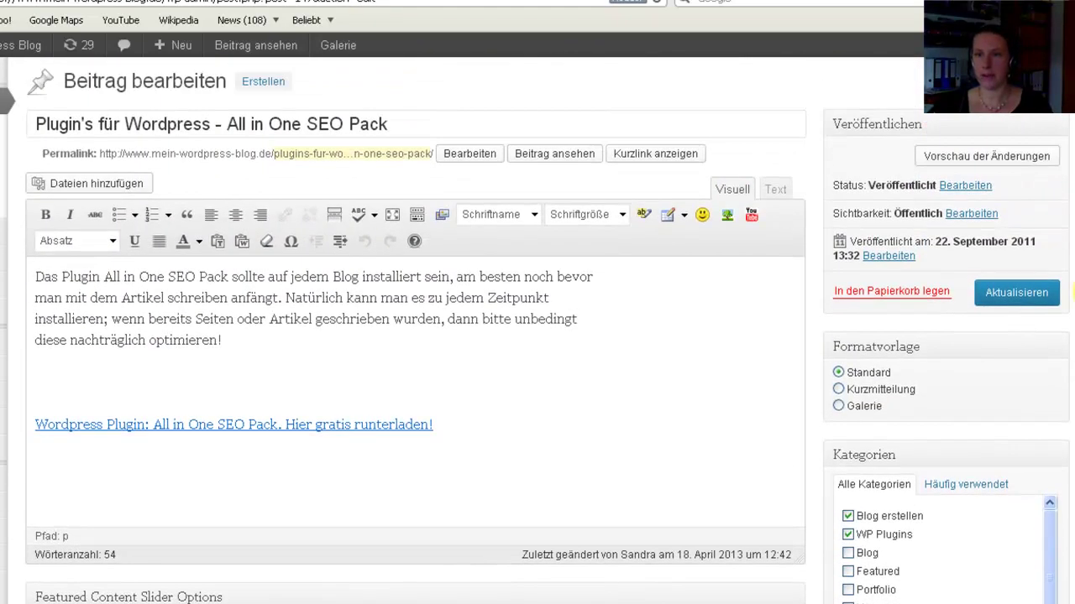
left_click(1028, 298)
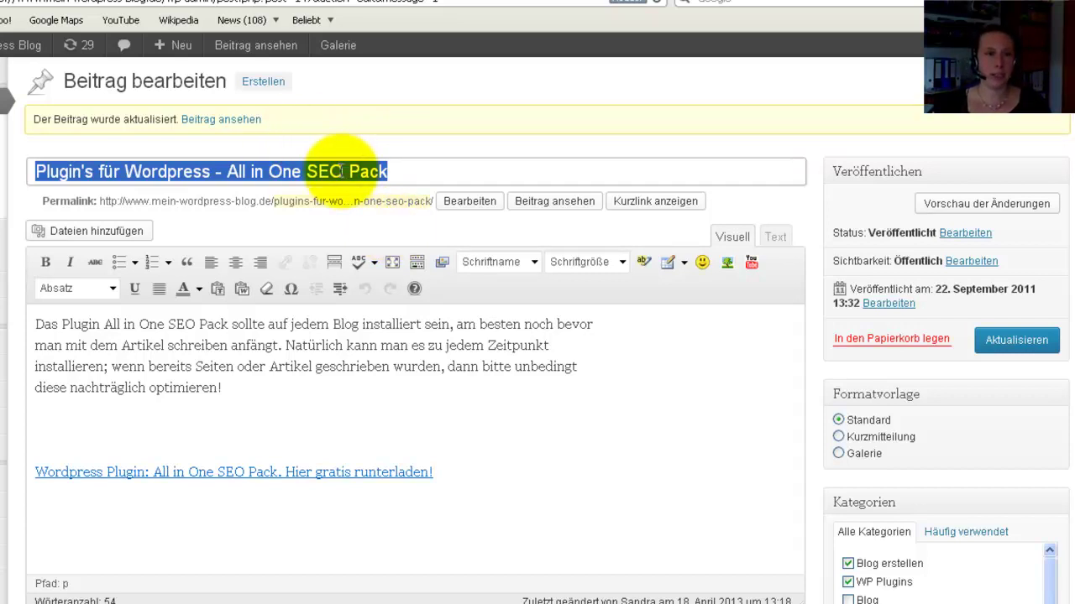
Step: Create a new page titled "Start" with the shortcode [featslider] as its content, and preview it
mouse_move(8, 285)
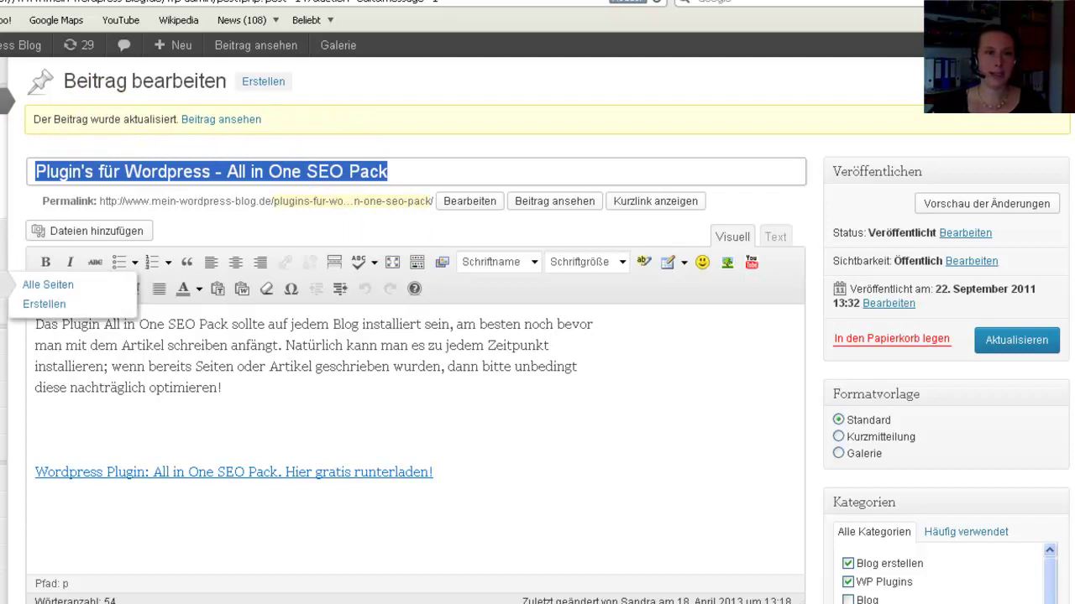
left_click(54, 304)
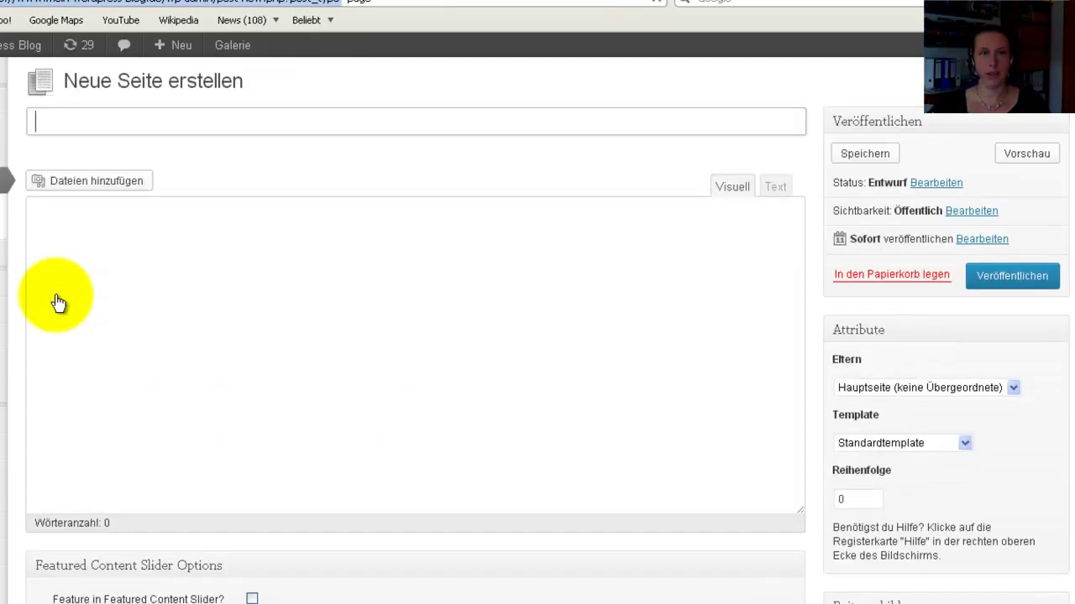
type("Start")
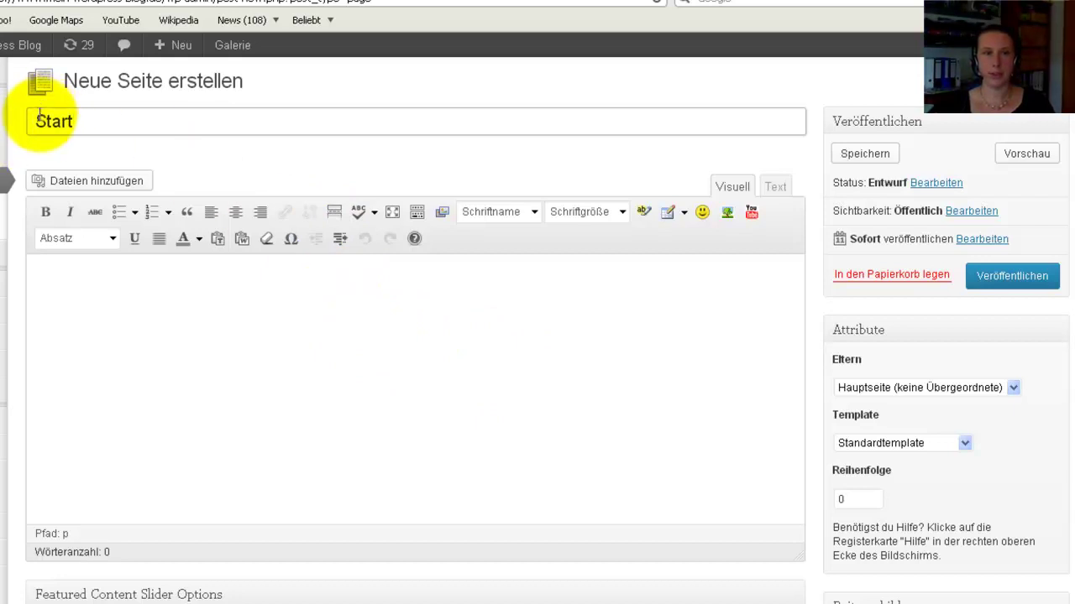
left_click(112, 296)
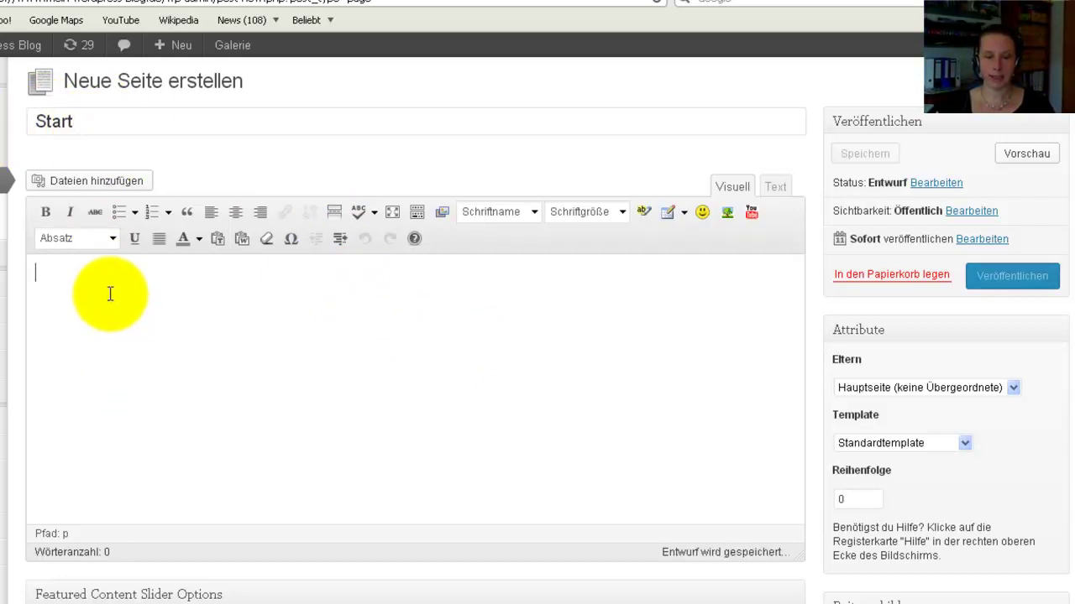
type("[featslider")
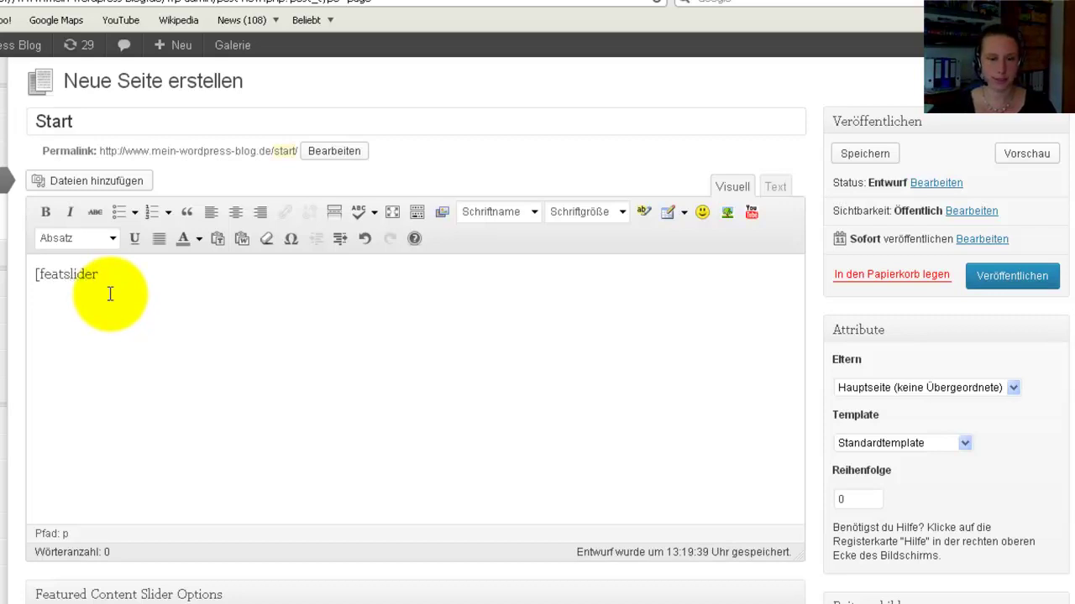
type(" ]")
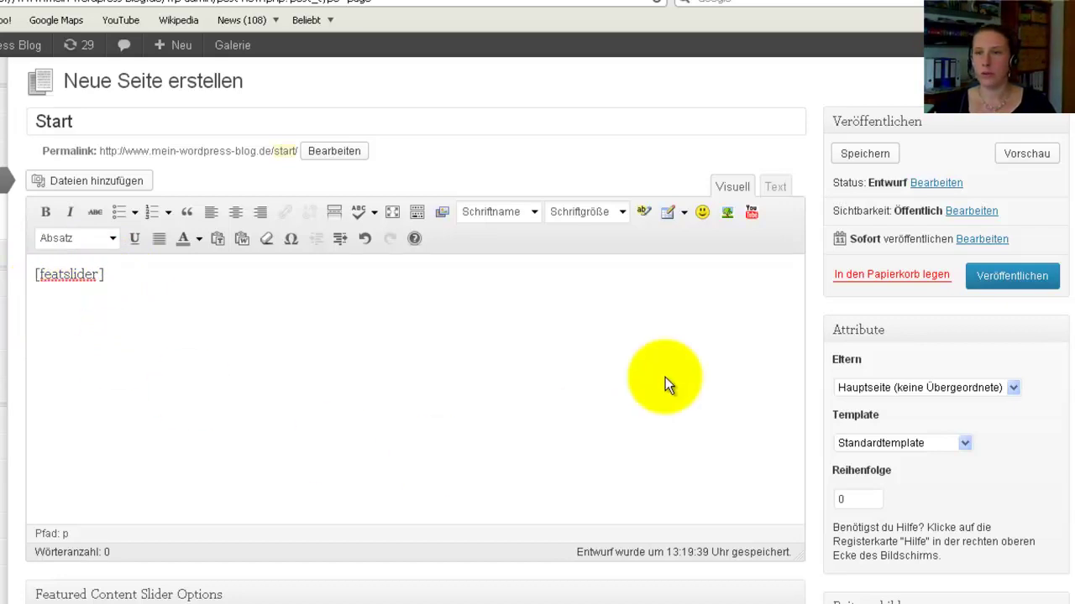
left_click(1040, 160)
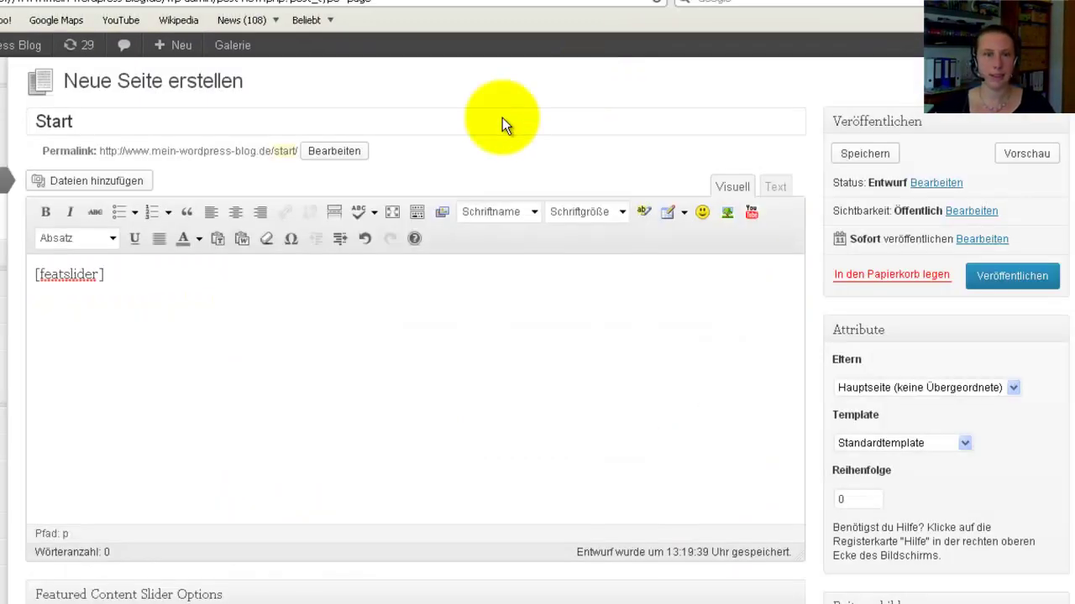
Step: Set the Start page's template to "One column, no sidebar" and save the page as a draft
left_click(968, 445)
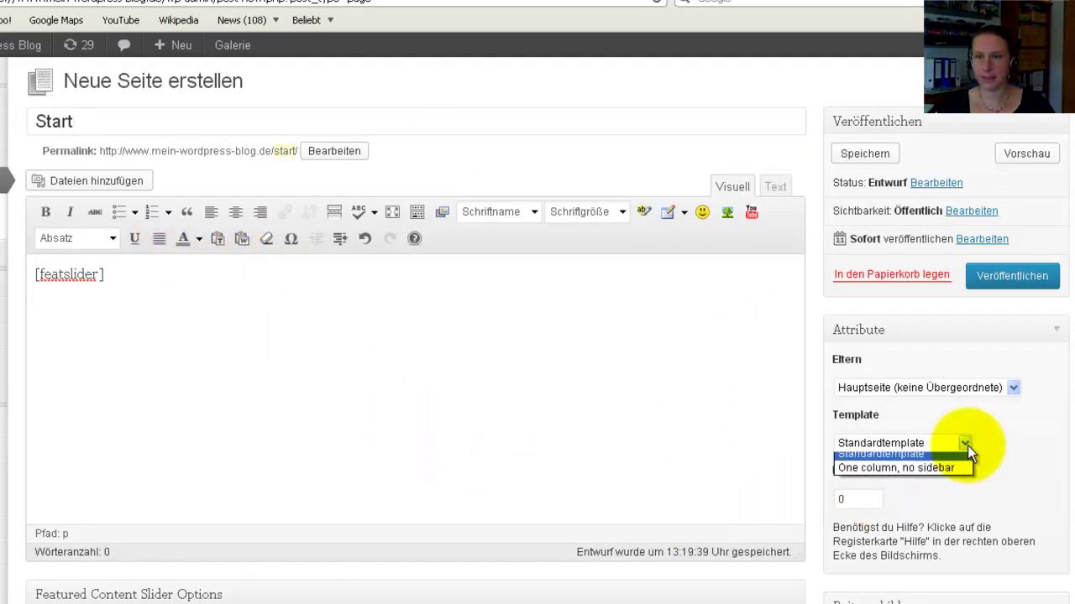
left_click(940, 477)
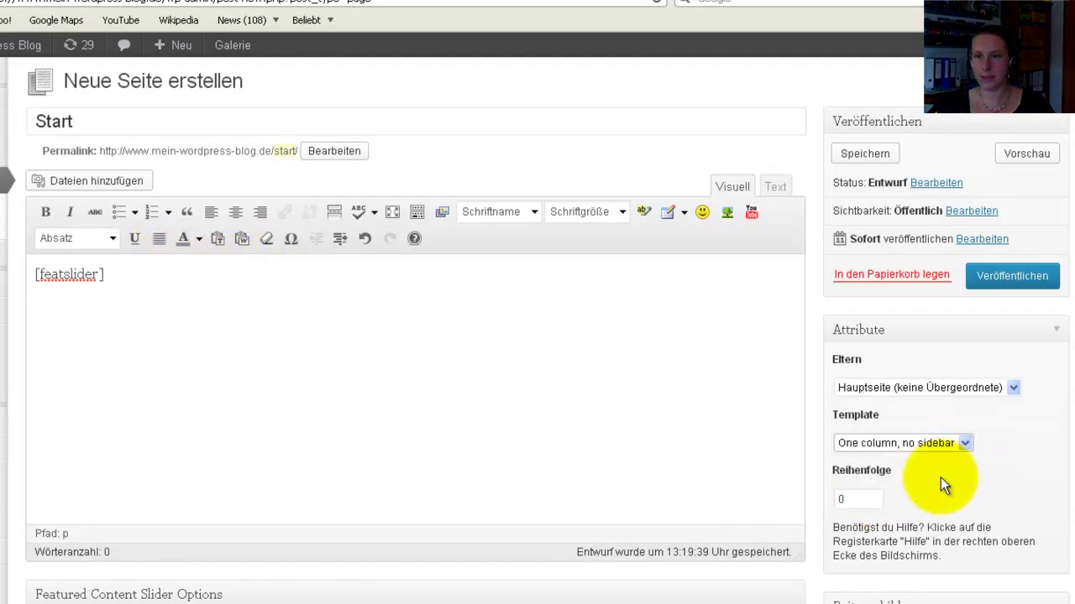
left_click(865, 155)
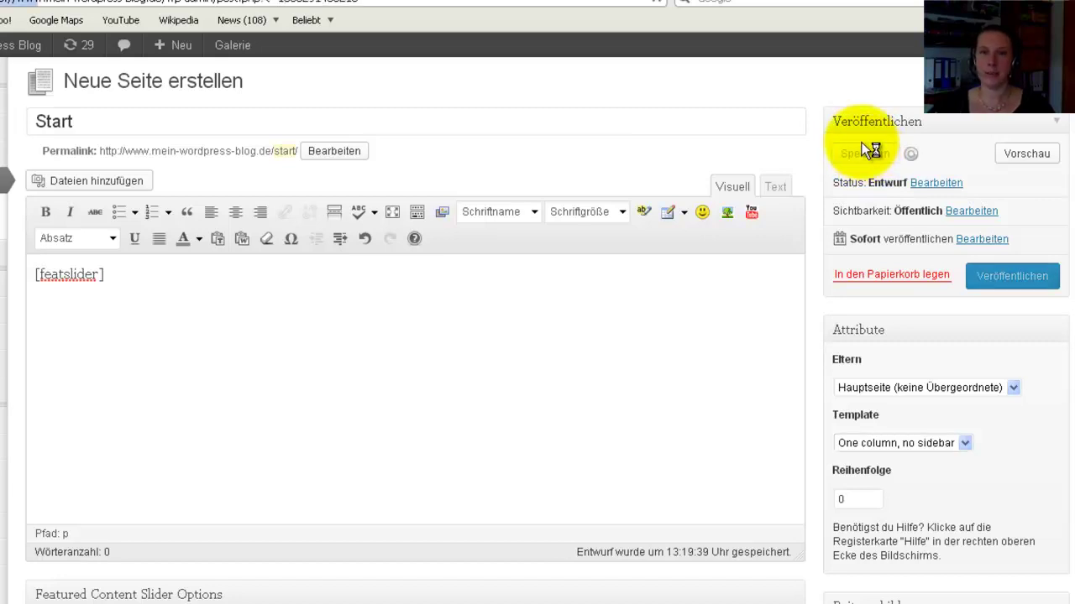